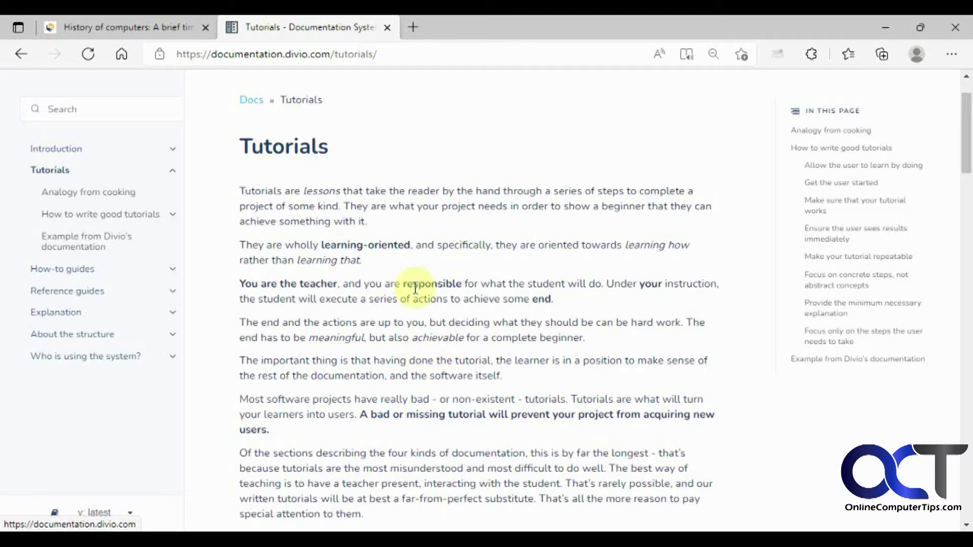
- Start Read aloud on the Divio Tutorials page from the beginning, pause it once, then resume
{"action": "scroll", "coordinate": [411, 282], "scroll_direction": "down", "scroll_amount": 10}
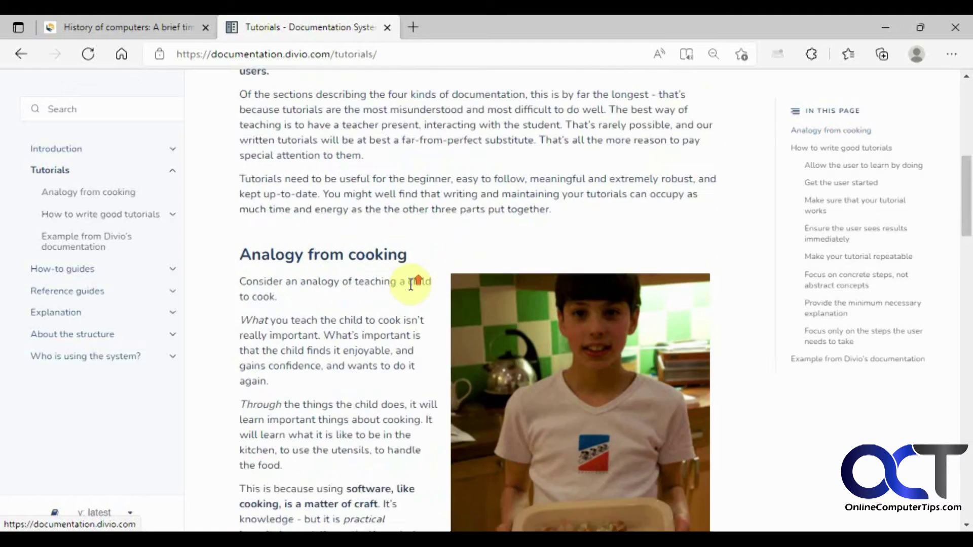
{"action": "scroll", "coordinate": [413, 295], "scroll_direction": "up", "scroll_amount": 10}
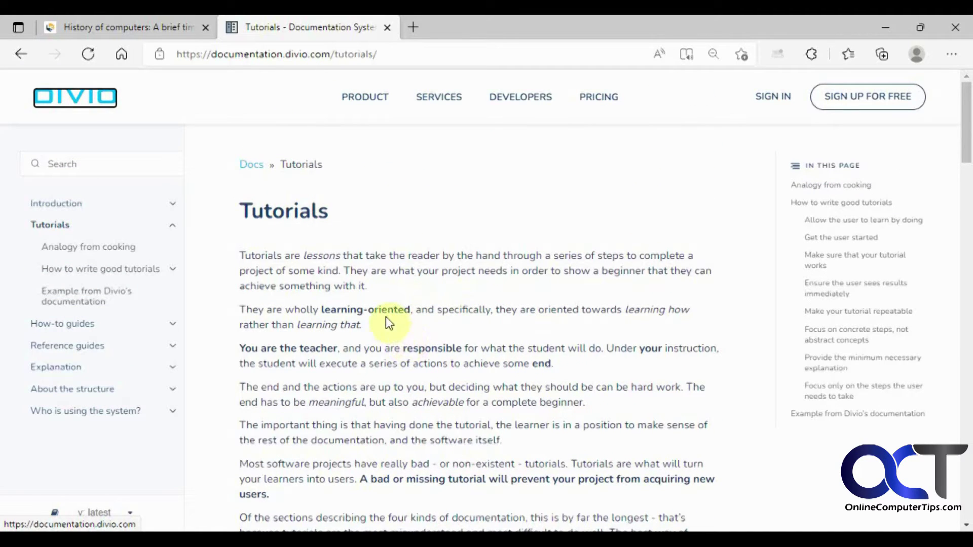
{"action": "left_click", "coordinate": [659, 55]}
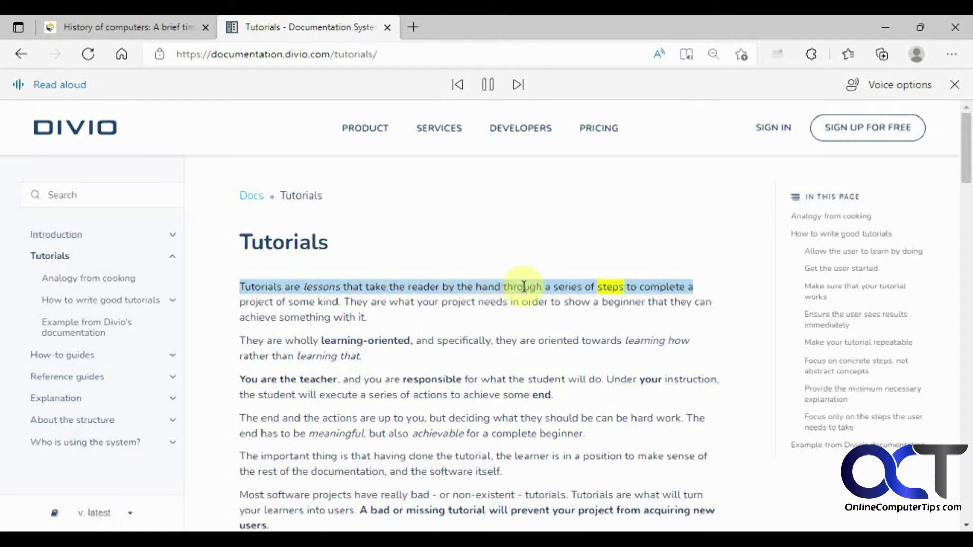
{"action": "left_click", "coordinate": [488, 85]}
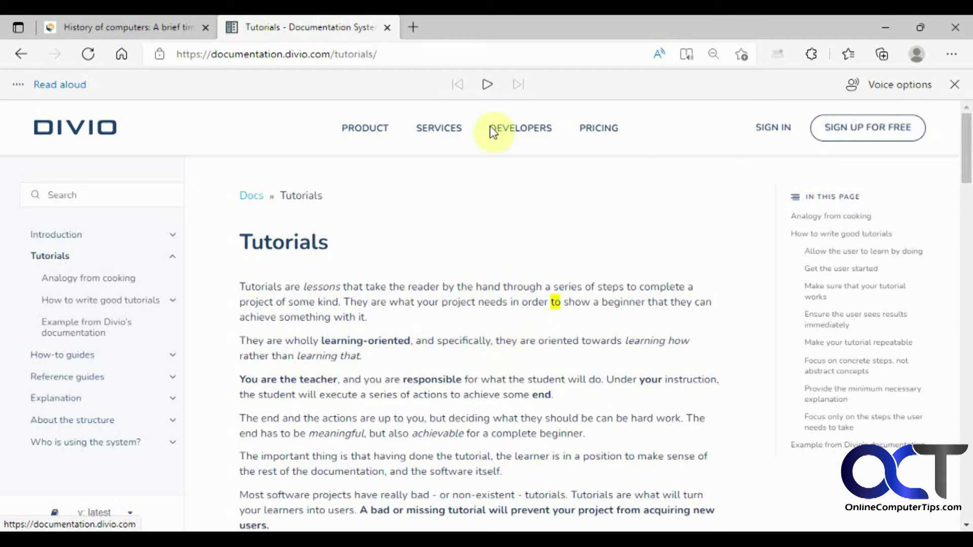
{"action": "left_click", "coordinate": [487, 91]}
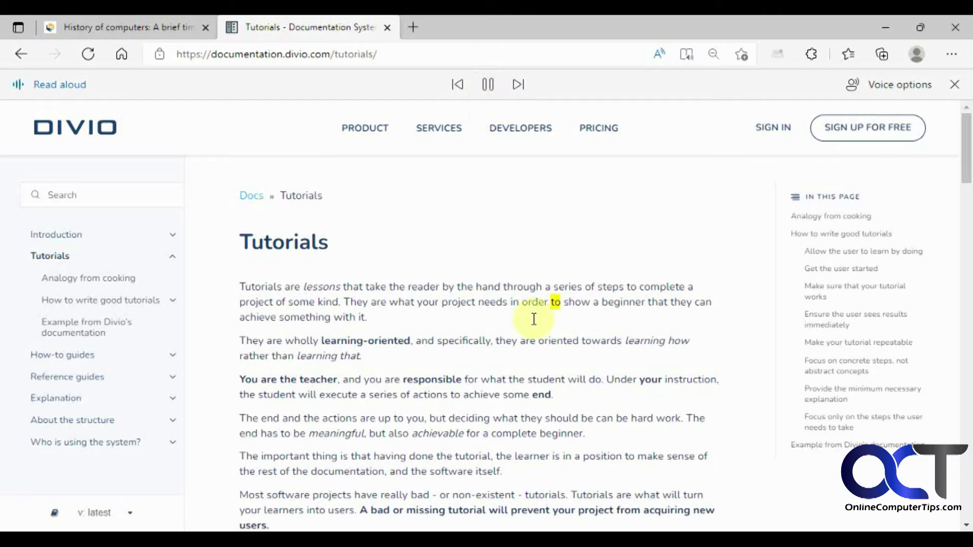
- Skip ahead one paragraph, pausing and then resuming the reading there
{"action": "left_click", "coordinate": [524, 87]}
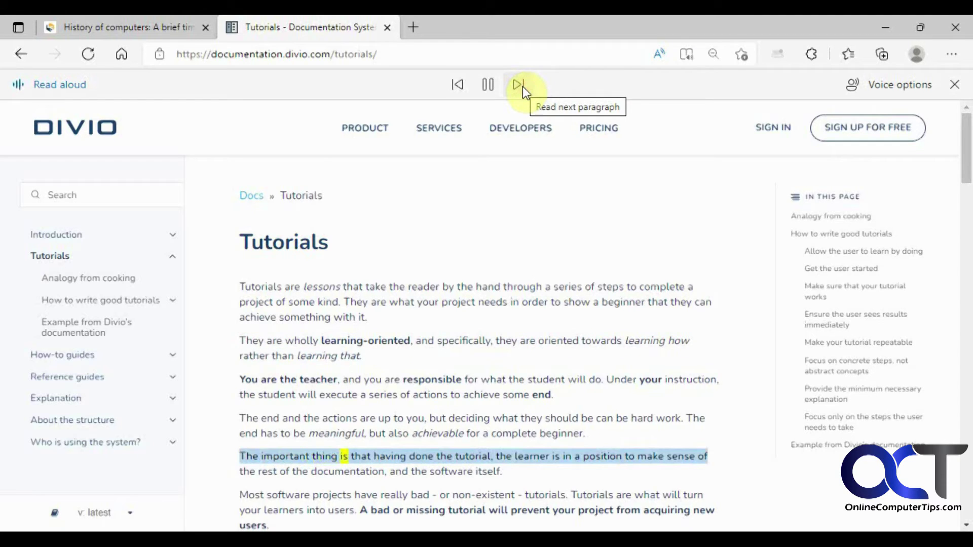
{"action": "left_click", "coordinate": [488, 85]}
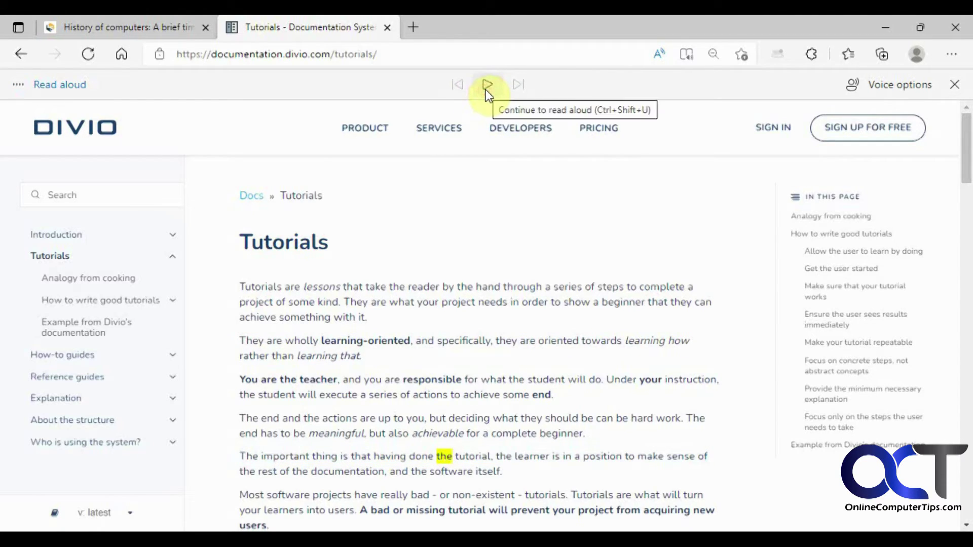
{"action": "left_click", "coordinate": [486, 85]}
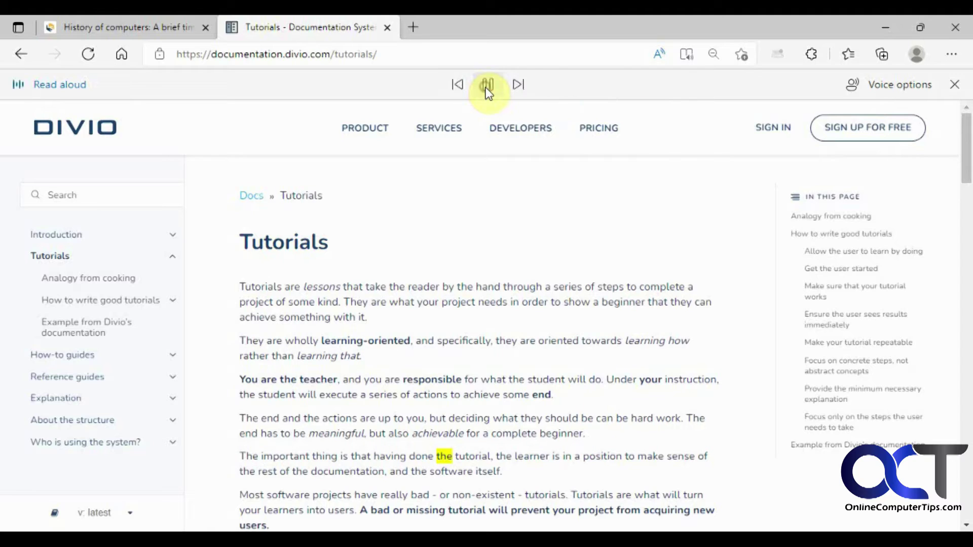
- Step back three paragraphs and pause at 'The end and the actions are up to you…'
{"action": "left_click", "coordinate": [457, 84]}
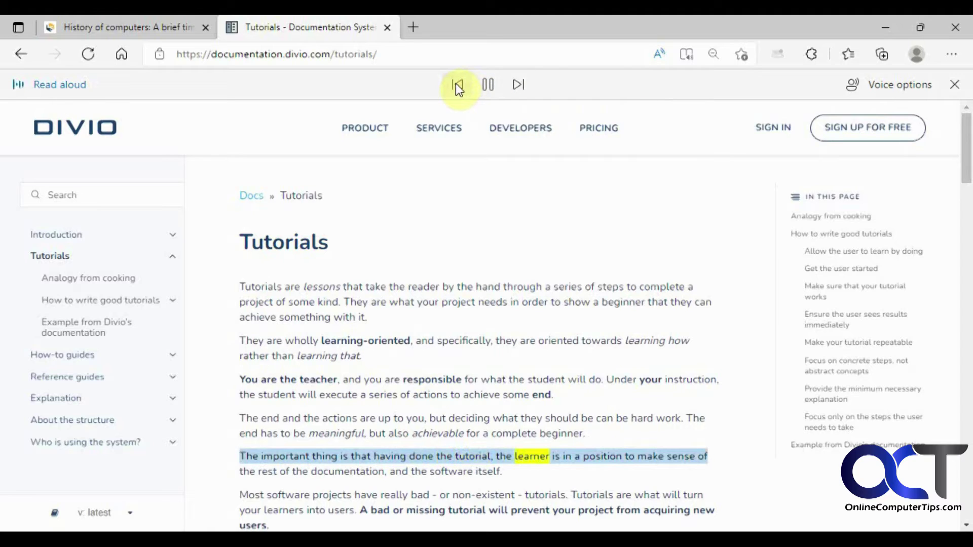
{"action": "left_click", "coordinate": [455, 84]}
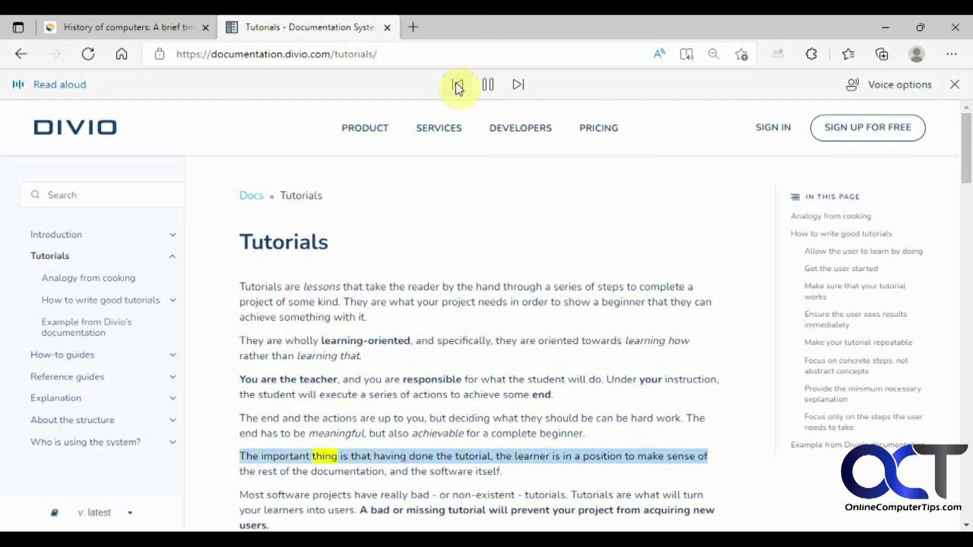
{"action": "left_click", "coordinate": [456, 84]}
{"action": "left_click", "coordinate": [488, 84]}
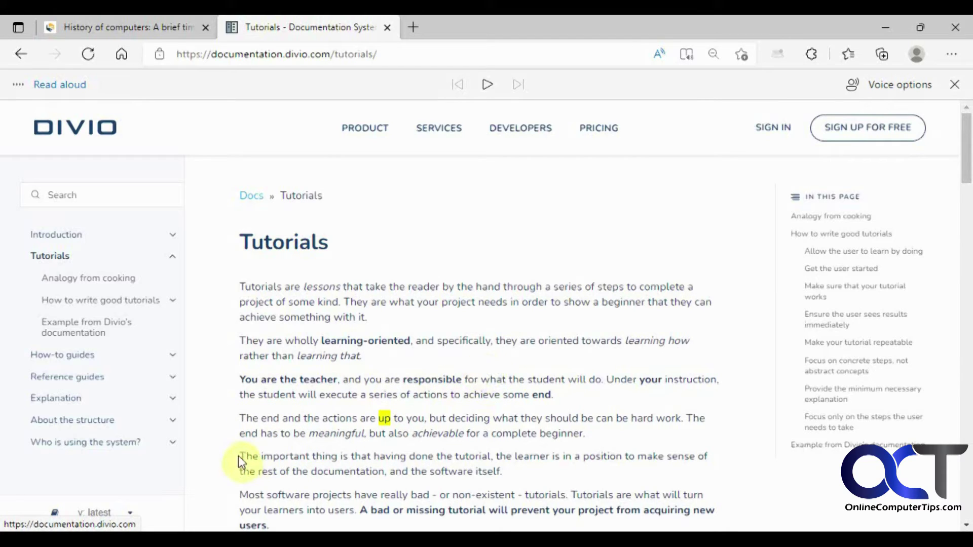
- Resume reading, jump to the 'Most software projects' paragraph, then back to an earlier paragraph
{"action": "scroll", "coordinate": [440, 381], "scroll_direction": "down", "scroll_amount": 1}
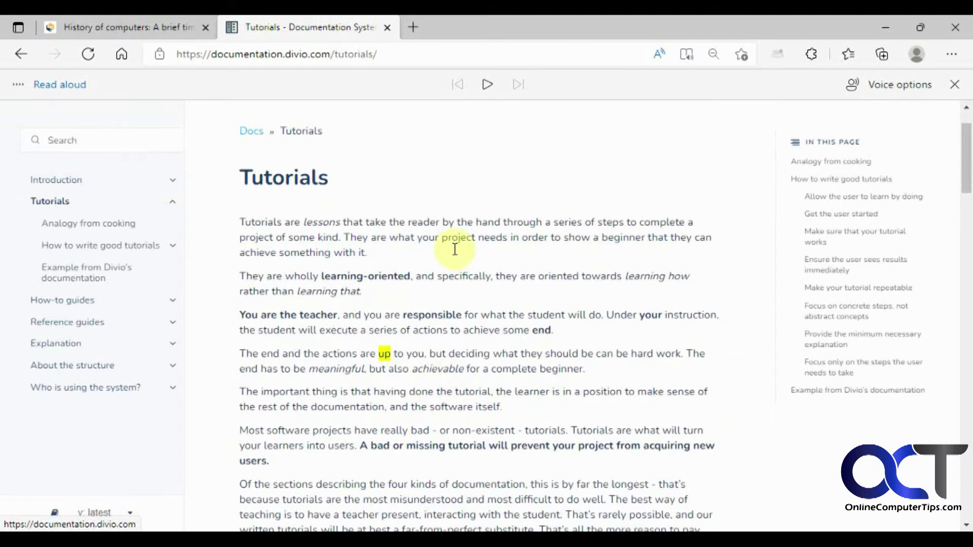
{"action": "left_click", "coordinate": [485, 84]}
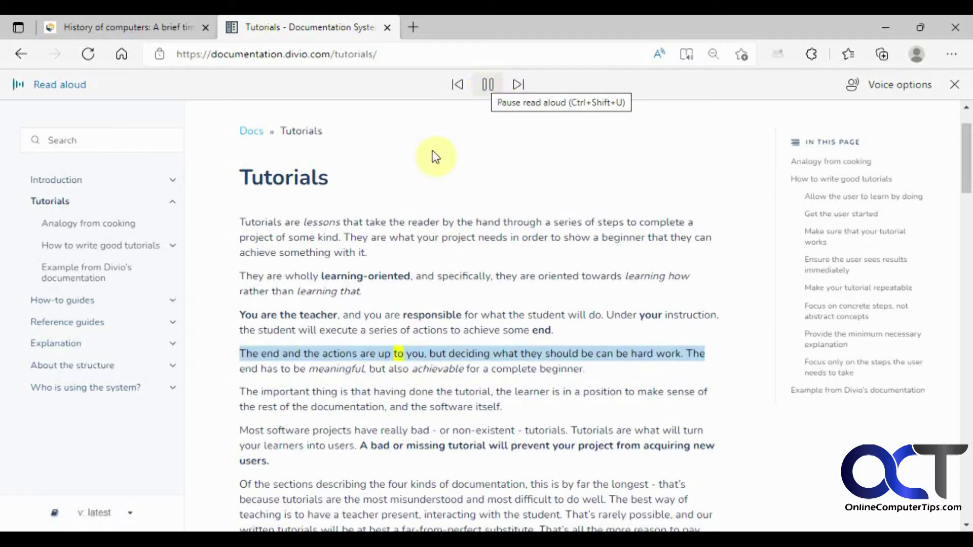
{"action": "left_click", "coordinate": [241, 429]}
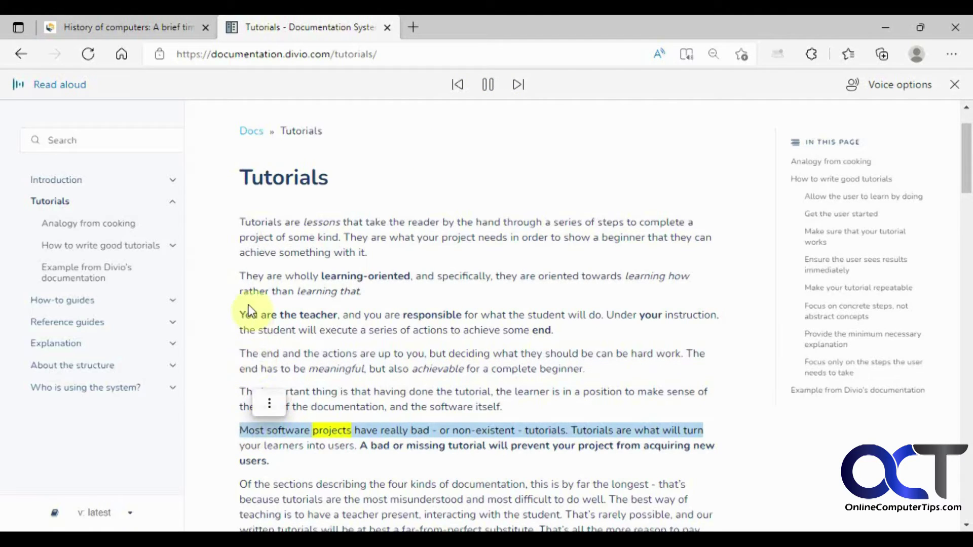
{"action": "left_click", "coordinate": [243, 274]}
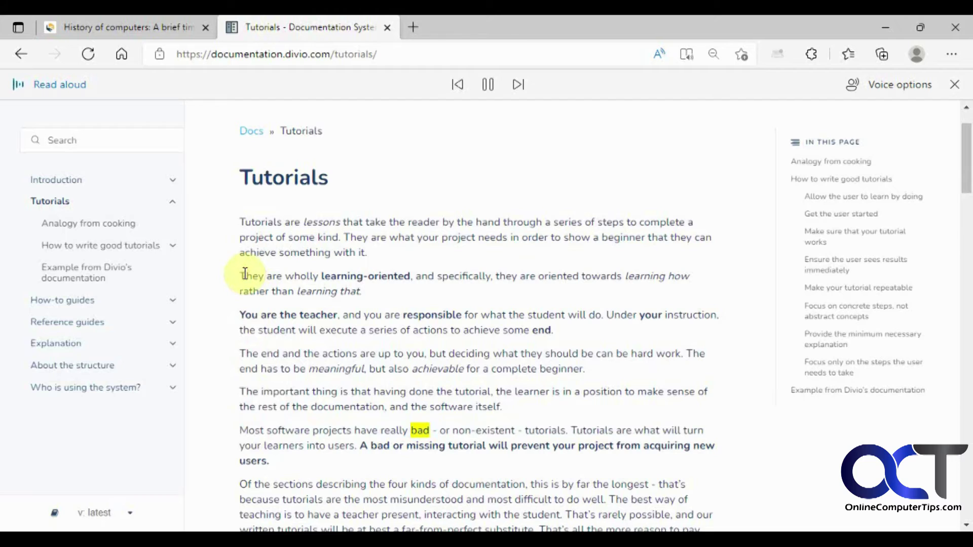
{"action": "left_click", "coordinate": [244, 274]}
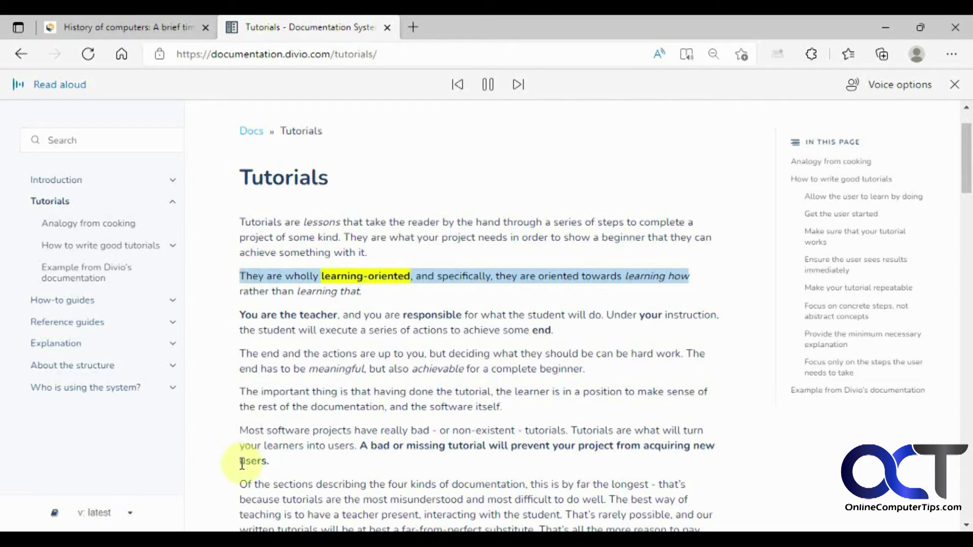
- Restart reading at 'Of the sections', pause it, and switch to the History of computers tab
{"action": "left_click", "coordinate": [246, 485]}
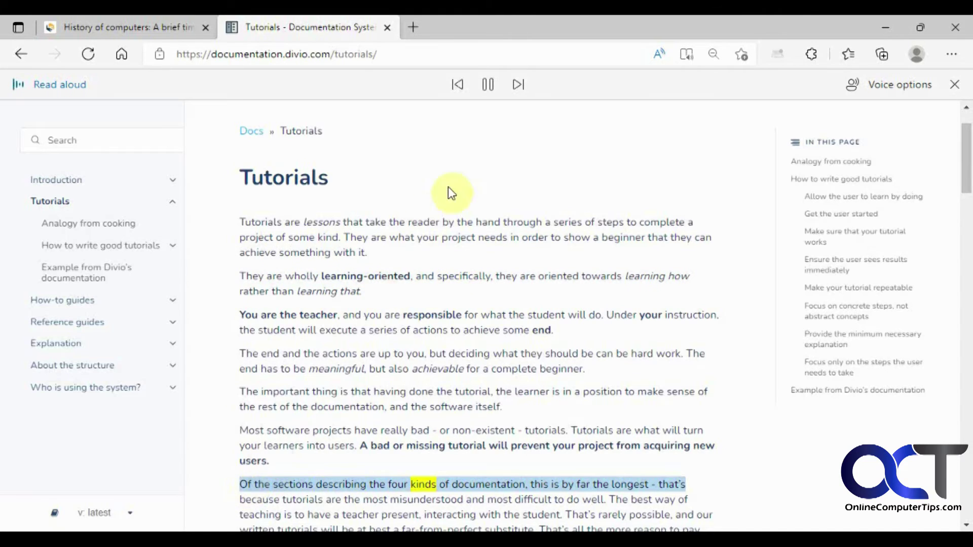
{"action": "left_click", "coordinate": [490, 83]}
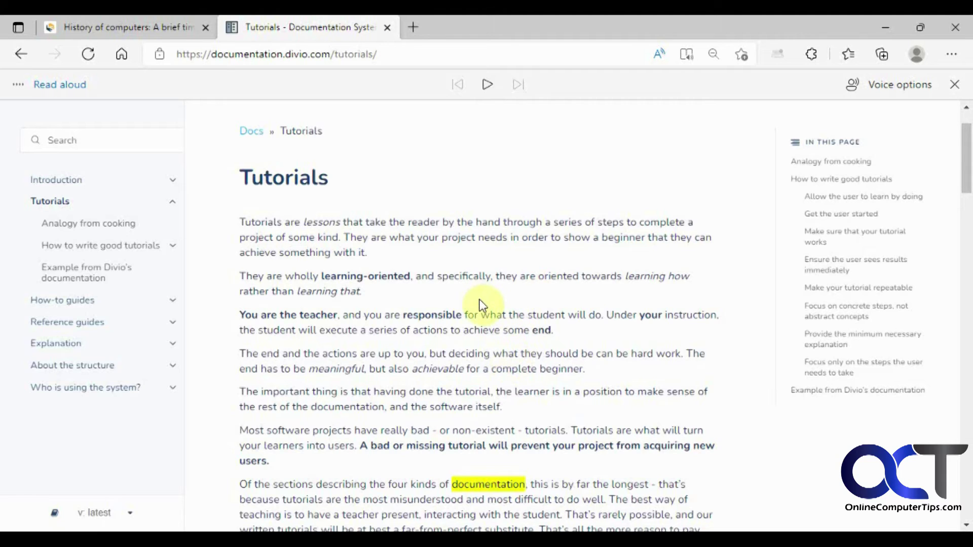
{"action": "left_click", "coordinate": [159, 28]}
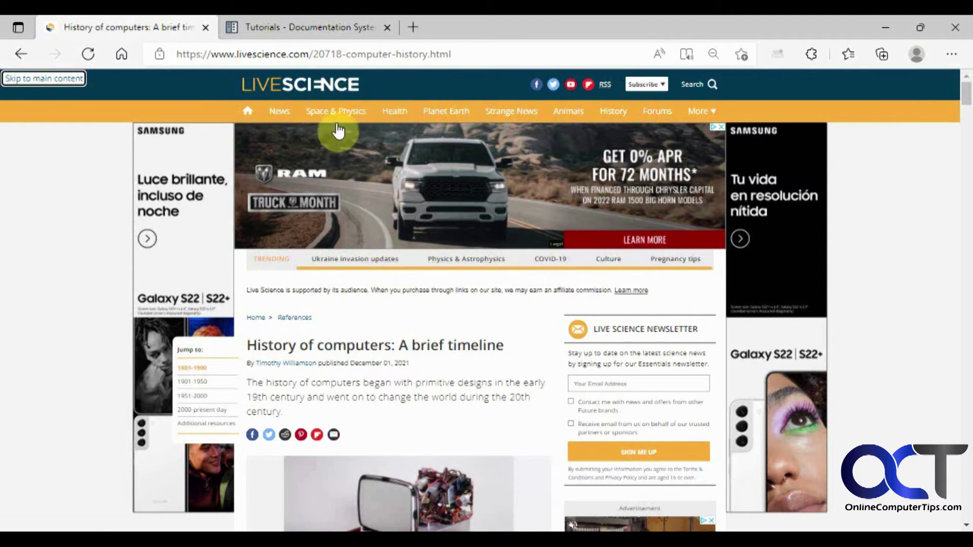
- Read the LiveScience article aloud, skip to the next paragraph, and pause at '200 years'
{"action": "left_click", "coordinate": [657, 56]}
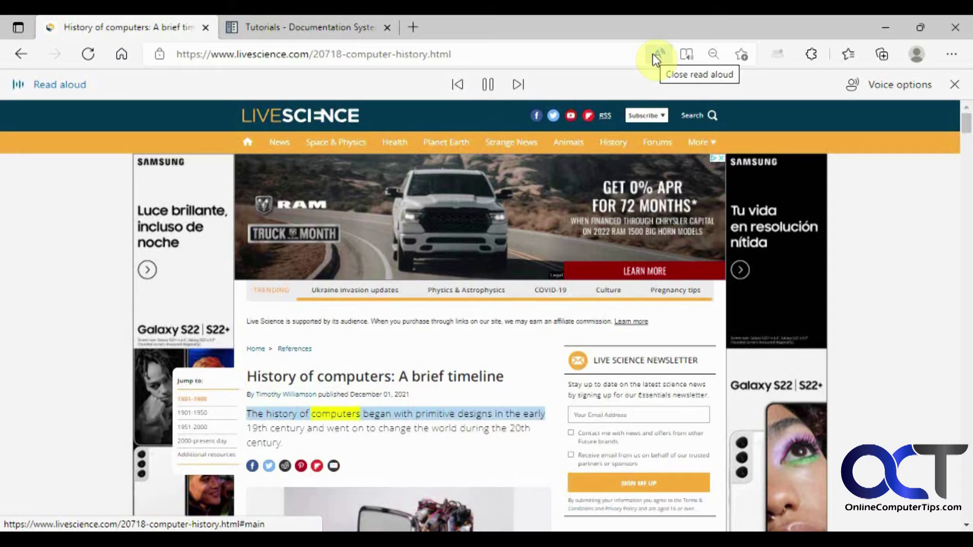
{"action": "left_click", "coordinate": [514, 84]}
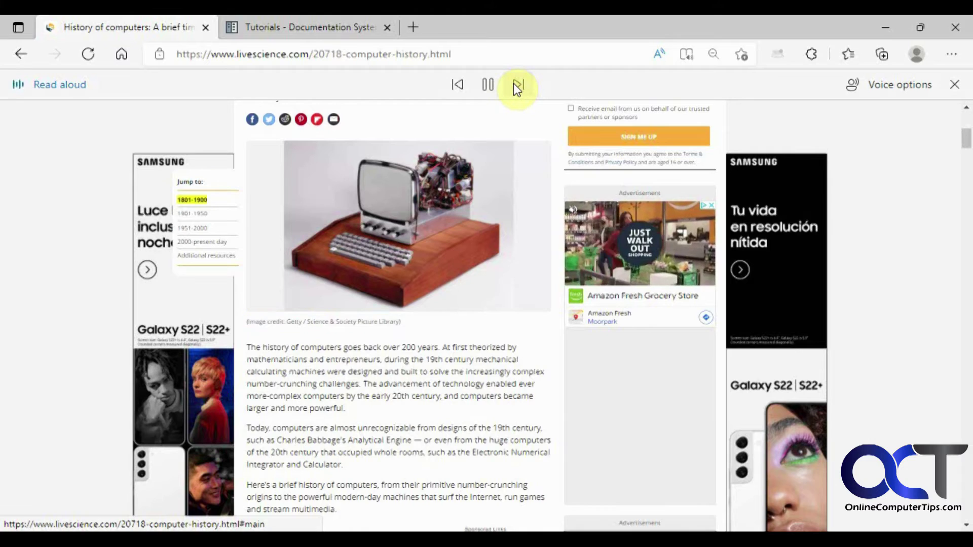
{"action": "left_click", "coordinate": [489, 85]}
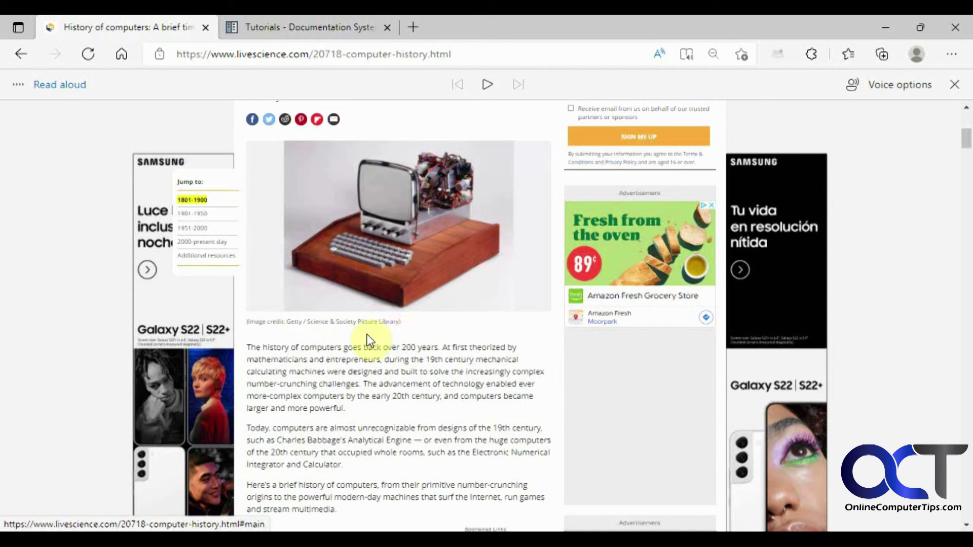
{"action": "left_click", "coordinate": [487, 84]}
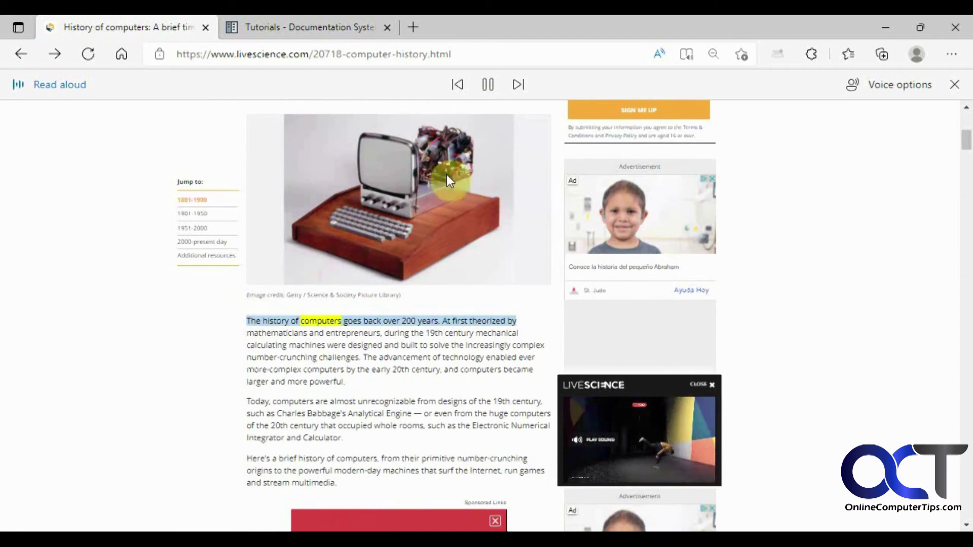
{"action": "left_click", "coordinate": [485, 83]}
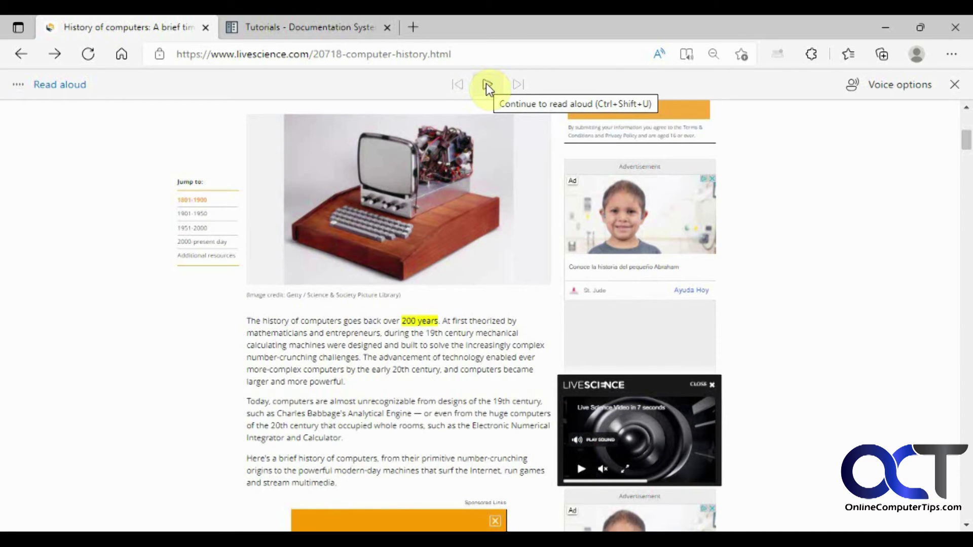
- Raise the Read aloud speed to Fast, listen briefly, then pause
{"action": "left_click", "coordinate": [899, 87]}
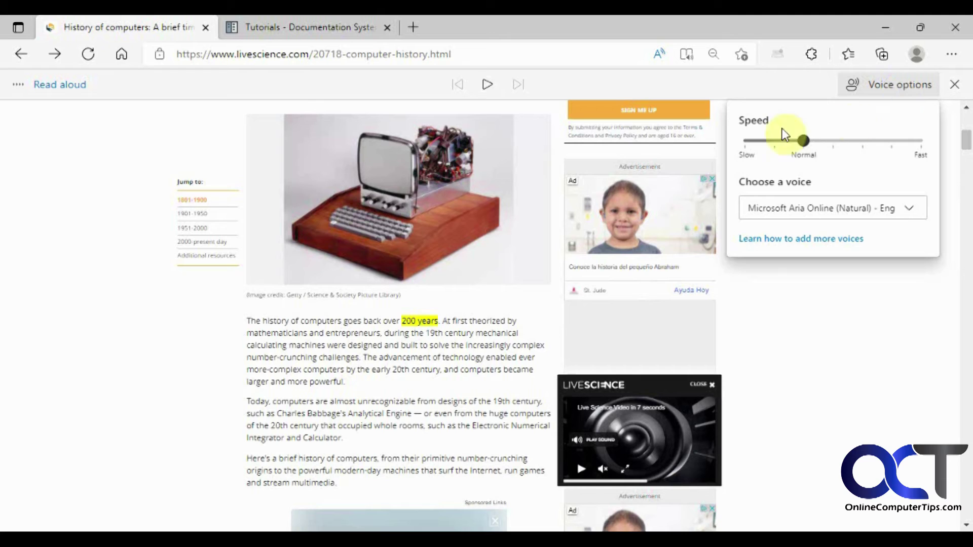
{"action": "left_click_drag", "start_coordinate": [805, 142], "coordinate": [917, 141]}
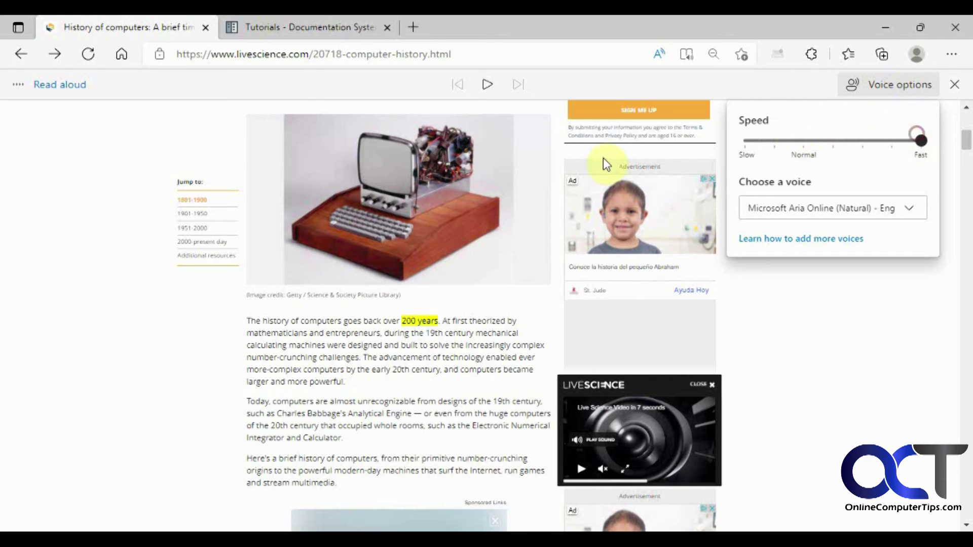
{"action": "left_click", "coordinate": [488, 83]}
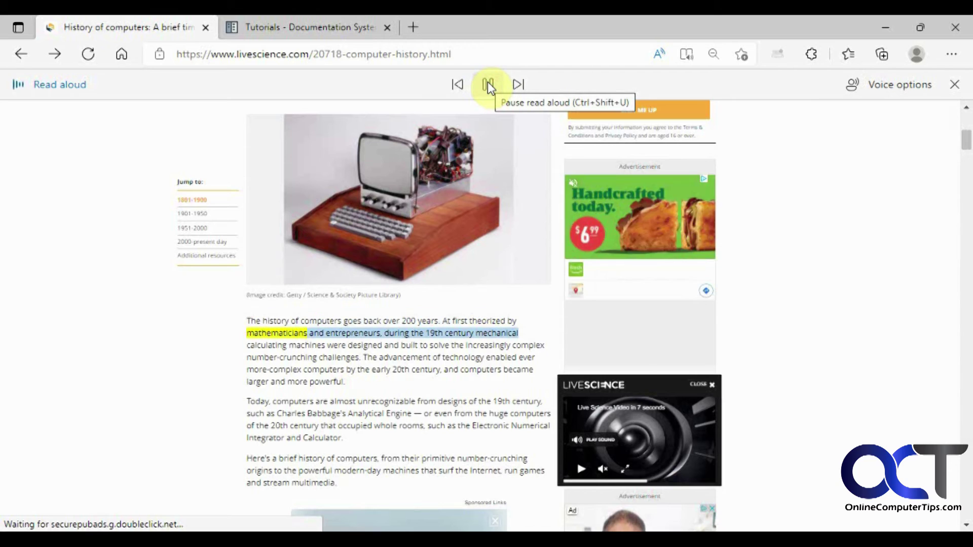
{"action": "left_click", "coordinate": [487, 83]}
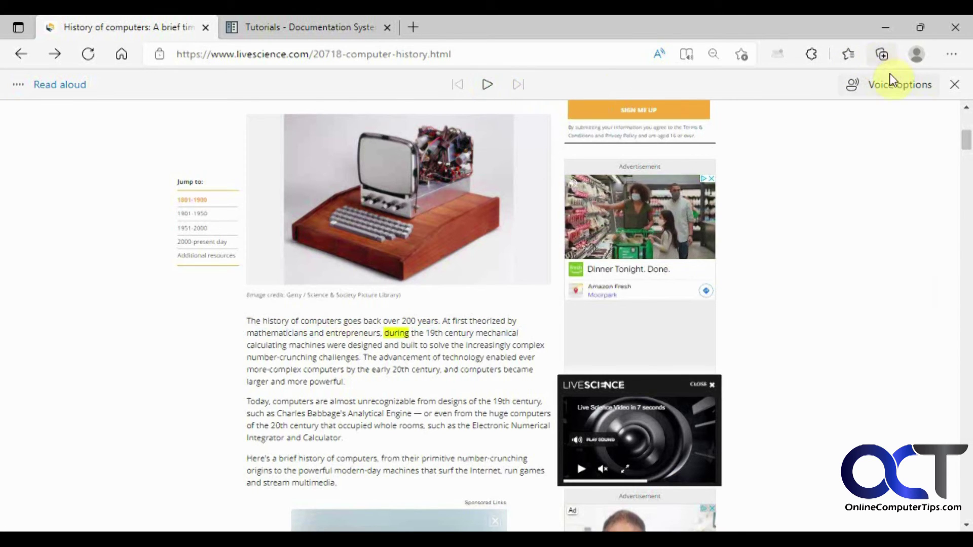
- Lower the Read aloud speed to Slow, listen briefly, then pause
{"action": "left_click", "coordinate": [887, 84]}
{"action": "left_click_drag", "start_coordinate": [920, 143], "coordinate": [746, 143]}
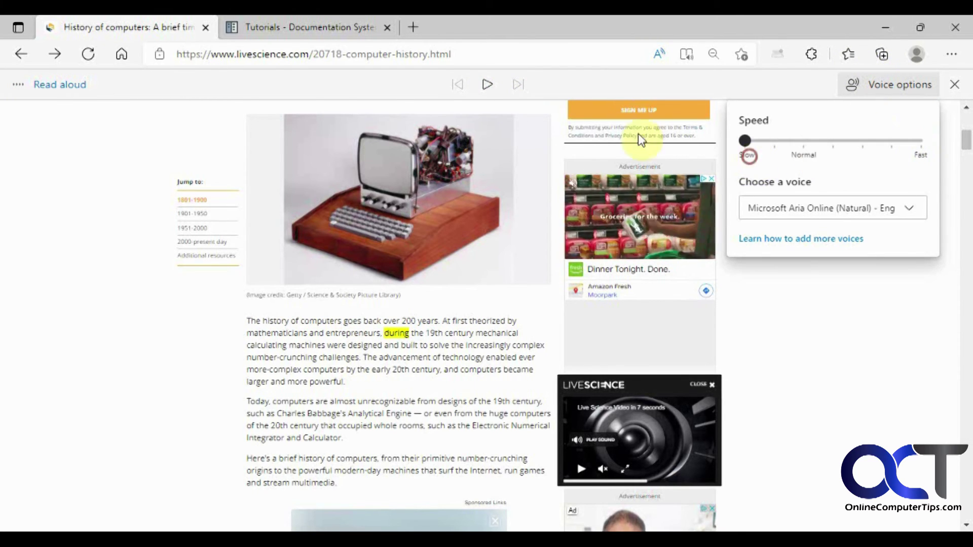
{"action": "left_click", "coordinate": [489, 86]}
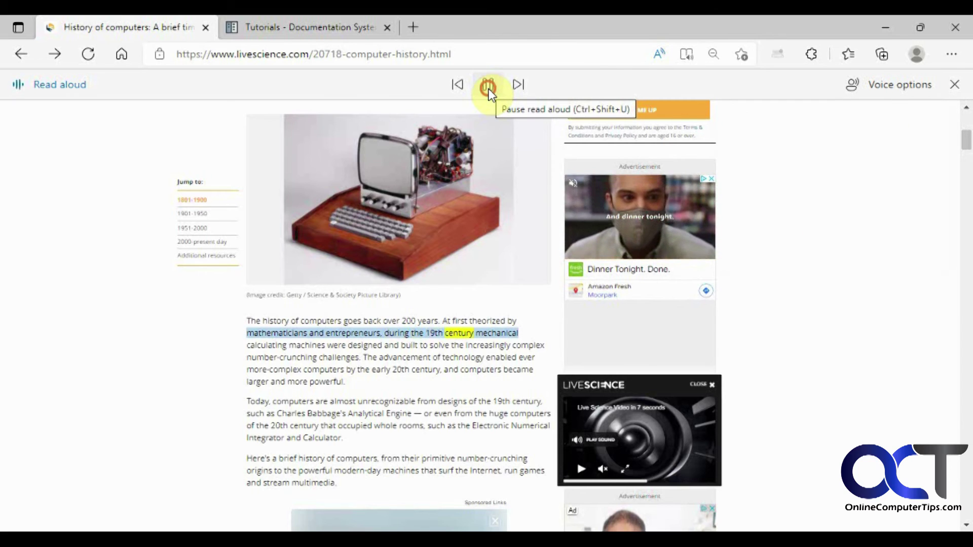
{"action": "left_click", "coordinate": [489, 86]}
- Restore Normal speed, choose the Microsoft Guy Online (Natural) voice, and resume reading
{"action": "left_click", "coordinate": [880, 86]}
{"action": "left_click_drag", "start_coordinate": [748, 143], "coordinate": [803, 141]}
{"action": "left_click", "coordinate": [908, 209]}
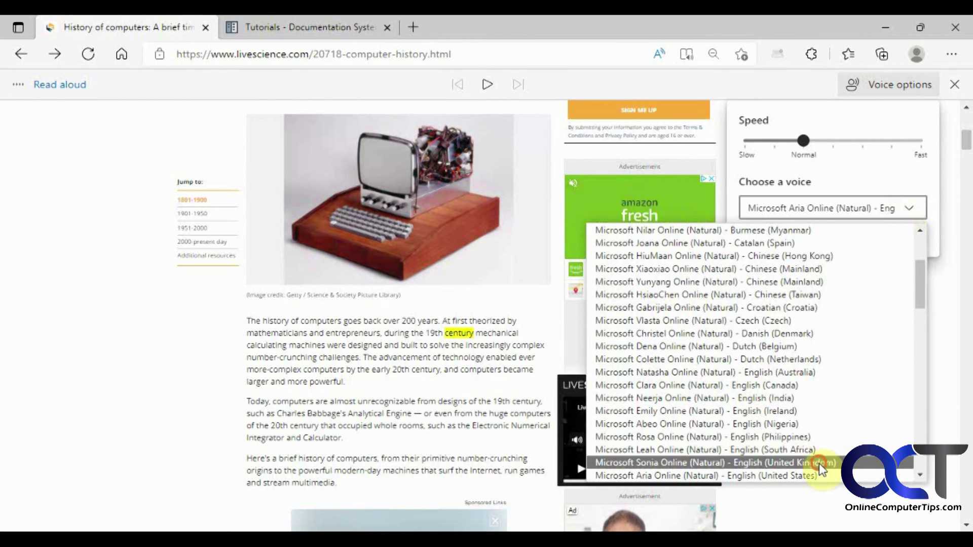
{"action": "left_click", "coordinate": [819, 463]}
{"action": "left_click", "coordinate": [893, 217]}
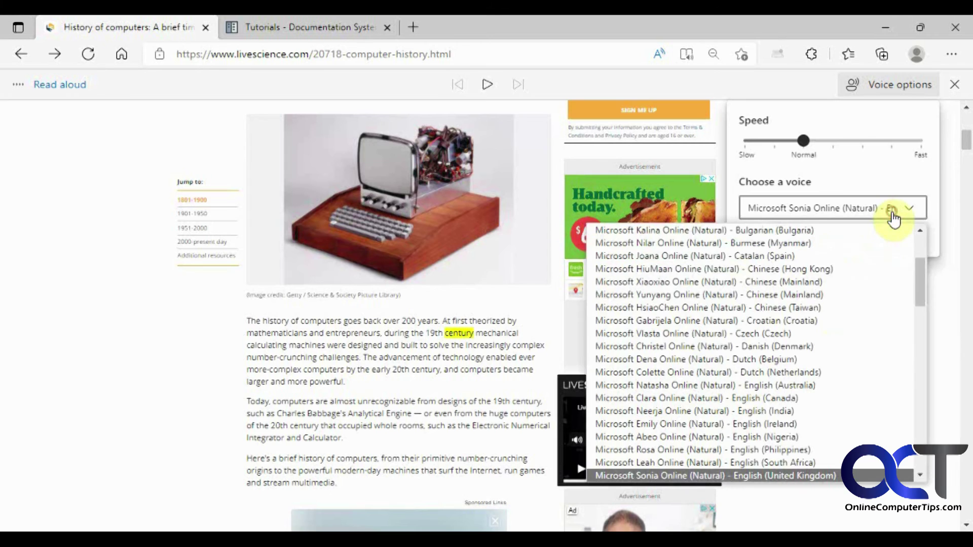
{"action": "scroll", "coordinate": [767, 435], "scroll_direction": "down", "scroll_amount": 1}
{"action": "left_click", "coordinate": [750, 424]}
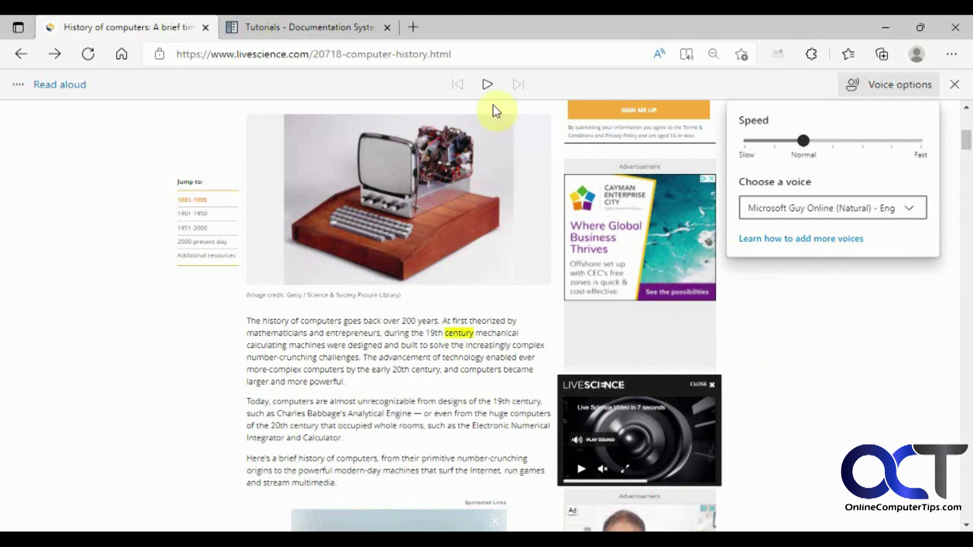
{"action": "left_click", "coordinate": [485, 85]}
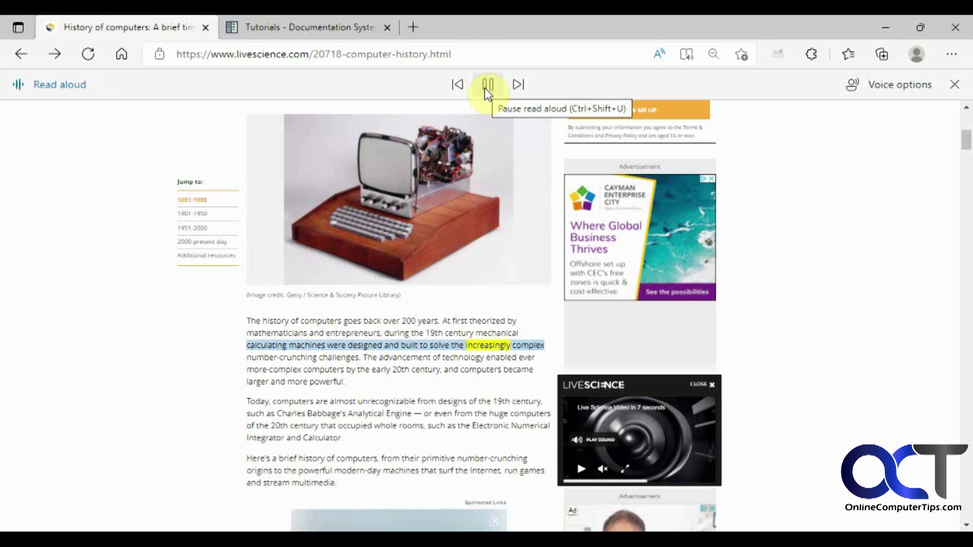
- Pause the Guy-voice reading at 'challenges' in the article's opening paragraph
{"action": "left_click", "coordinate": [487, 85]}
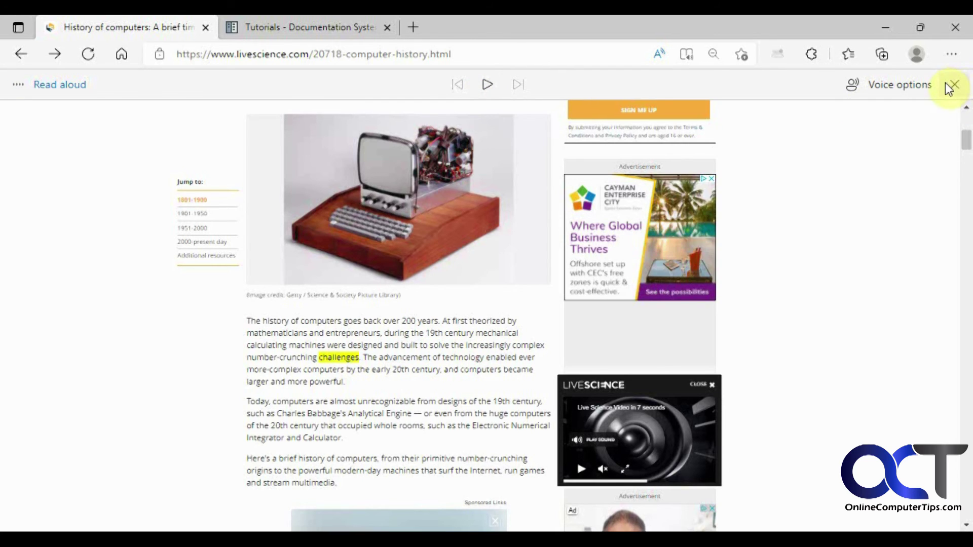